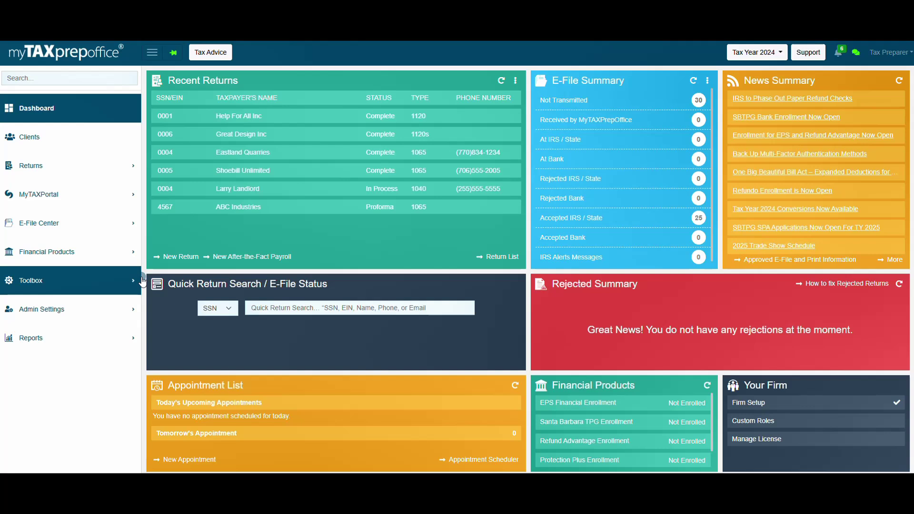
# Start a new 1040 return with the client's SSN and name, and open it in forms mode.
pyautogui.click(170, 258)
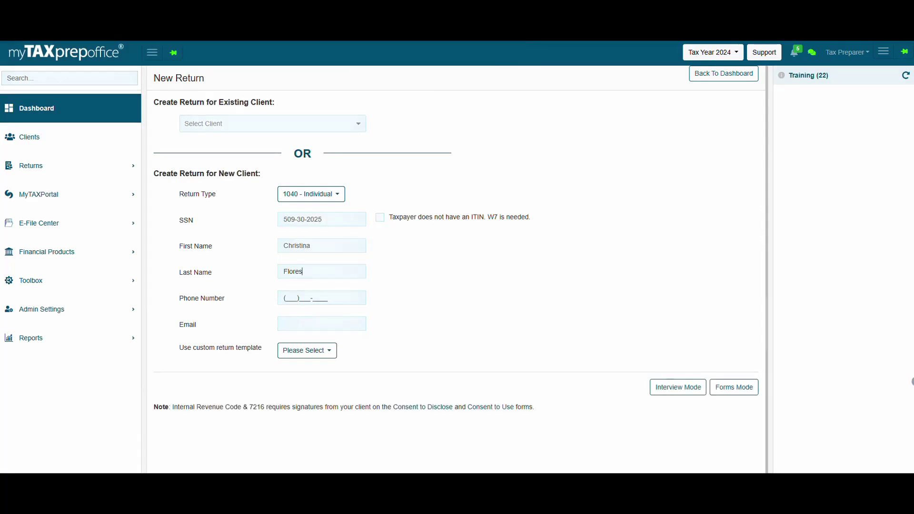
pyautogui.click(698, 399)
pyautogui.click(717, 394)
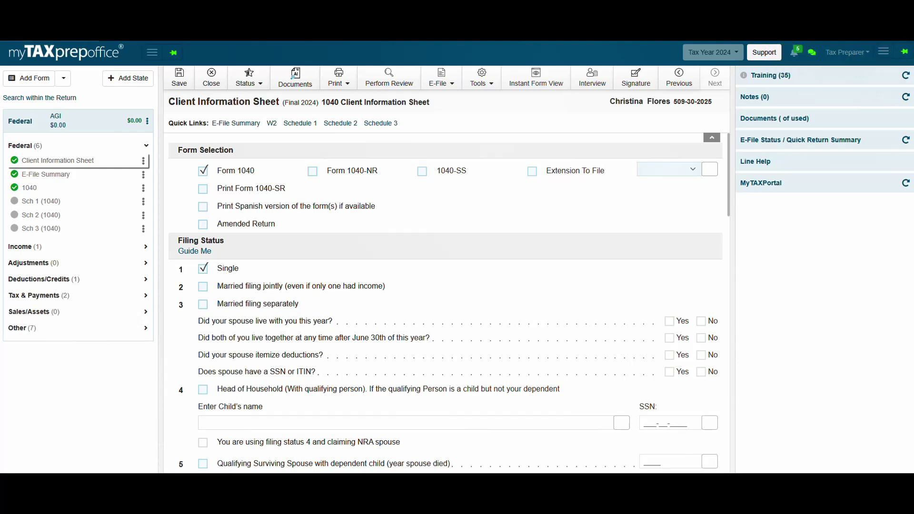
# Open the return's Document List, which is still empty.
pyautogui.click(283, 77)
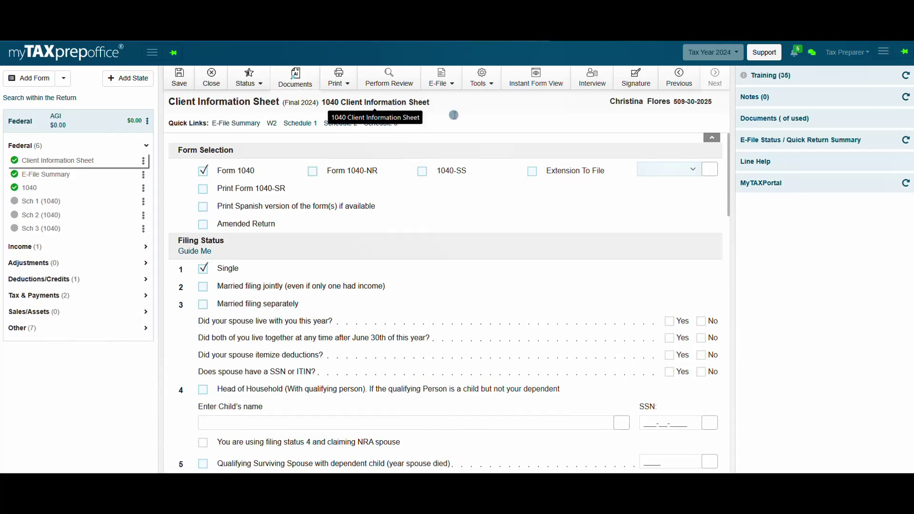
pyautogui.click(751, 119)
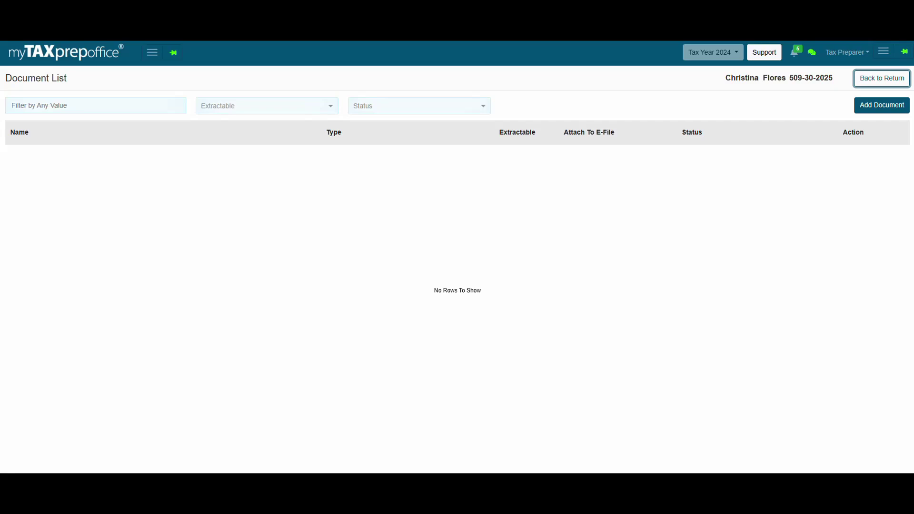
# Add the W-2 and 1099-MISC PDF files to the return's documents.
pyautogui.click(882, 86)
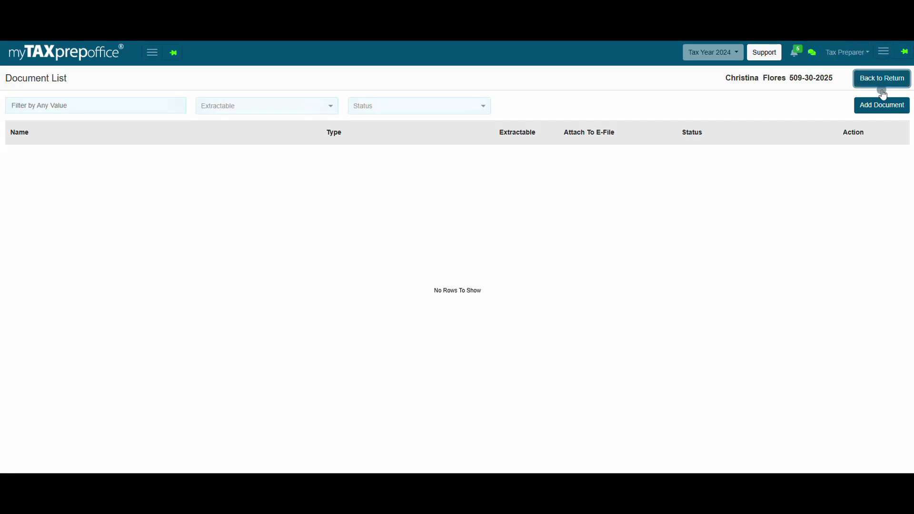
pyautogui.click(881, 109)
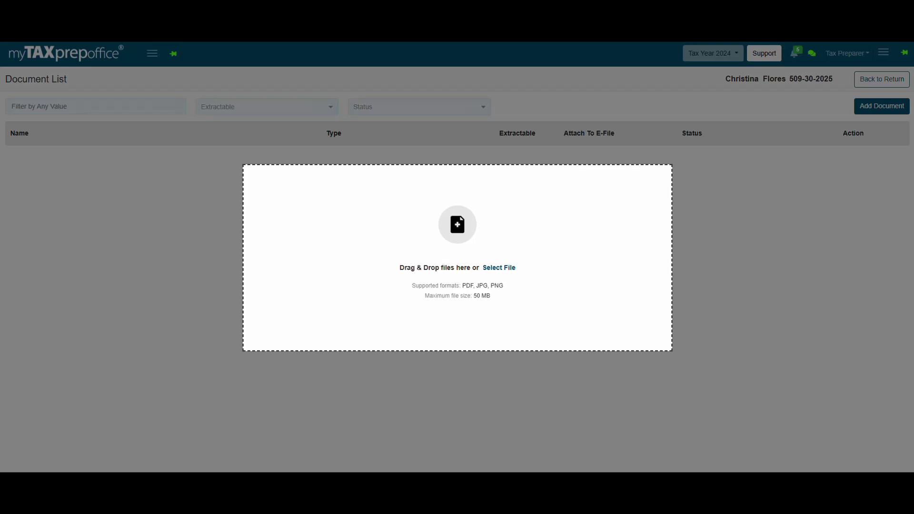
pyautogui.moveTo(138, 260); pyautogui.dragTo(292, 263)
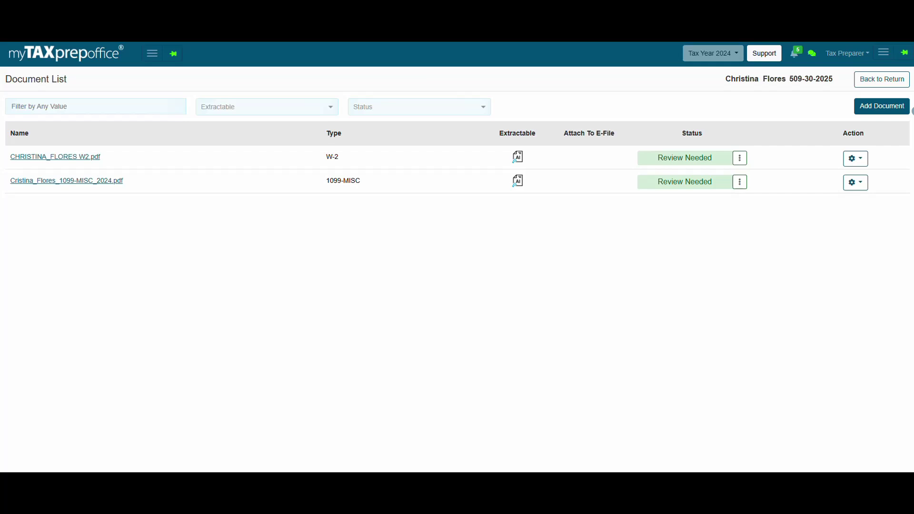
pyautogui.click(852, 160)
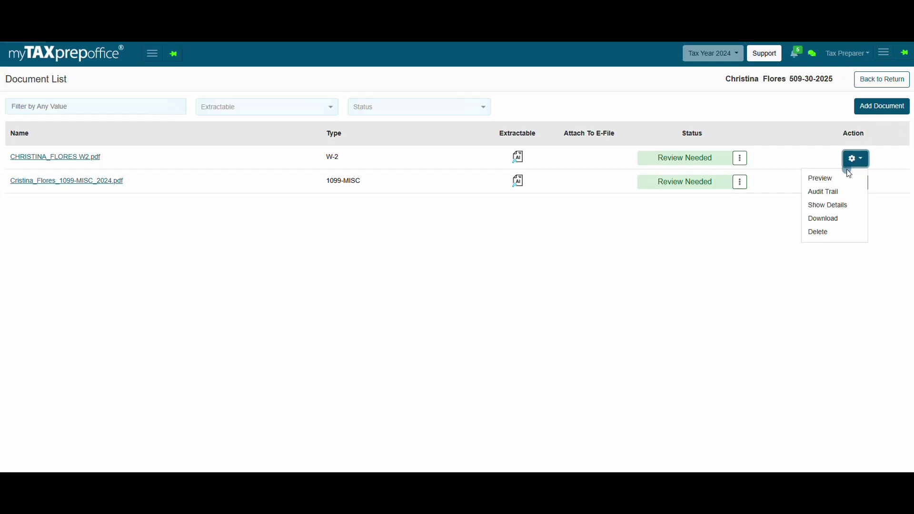
pyautogui.click(842, 205)
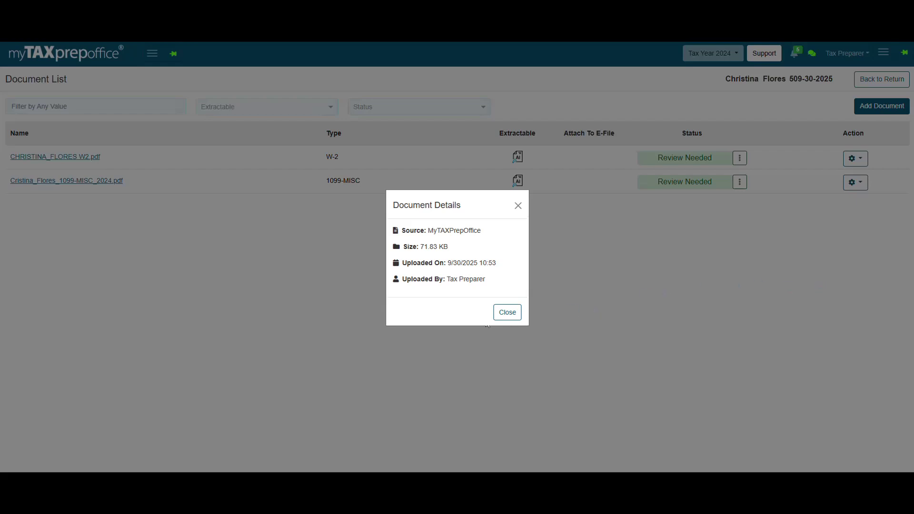
pyautogui.press('Escape')
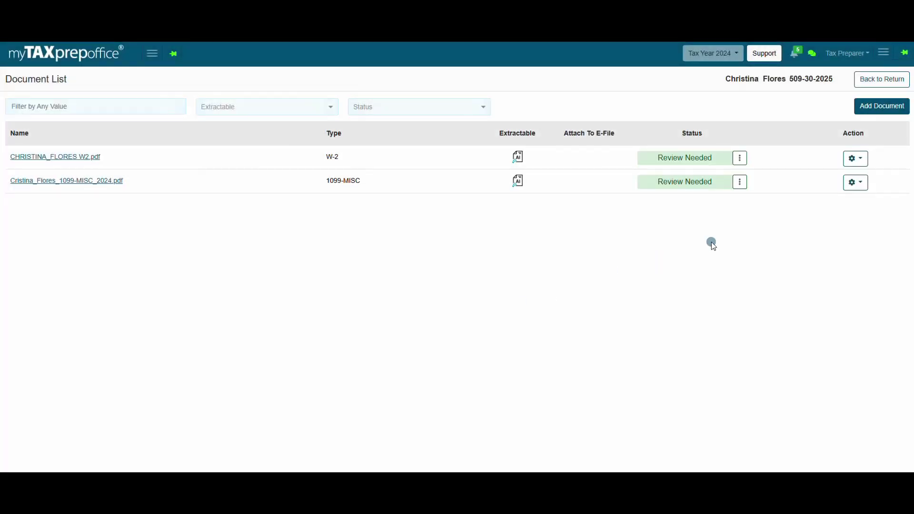
pyautogui.click(859, 159)
pyautogui.click(844, 217)
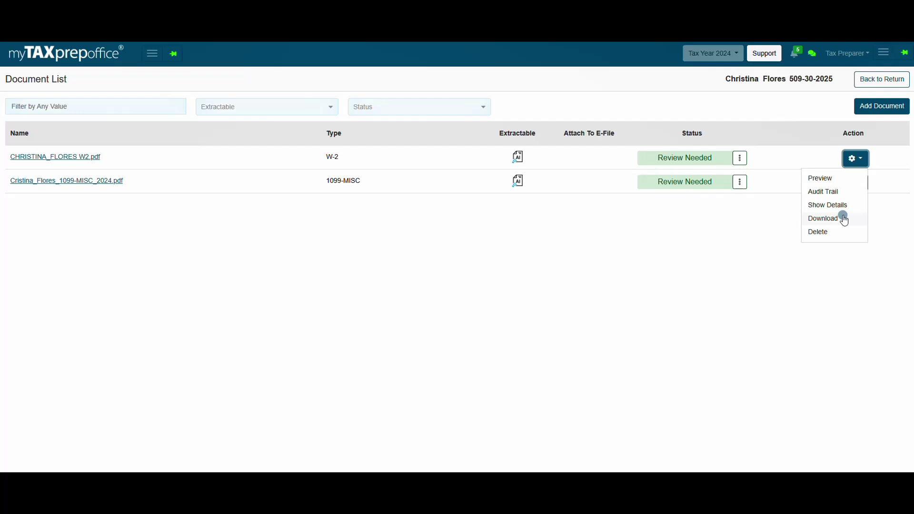
pyautogui.click(838, 233)
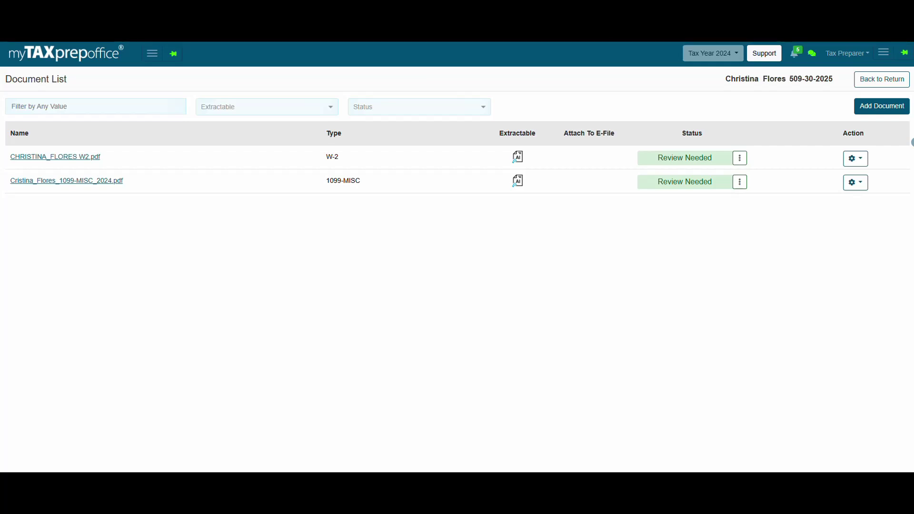
# Open Document Approval for the 1099-MISC to see its extracted fields.
pyautogui.click(741, 159)
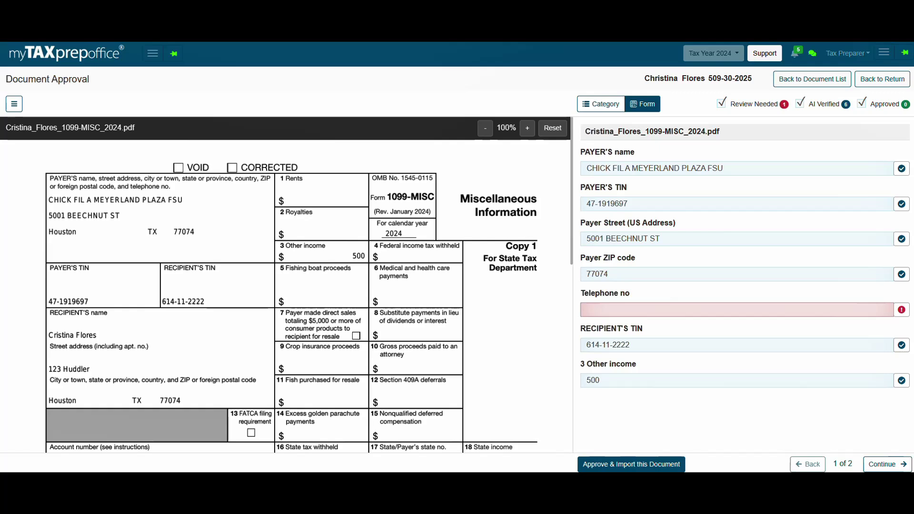
# Approve the 1099-MISC's empty Telephone no field, keeping the document's own value.
pyautogui.click(908, 314)
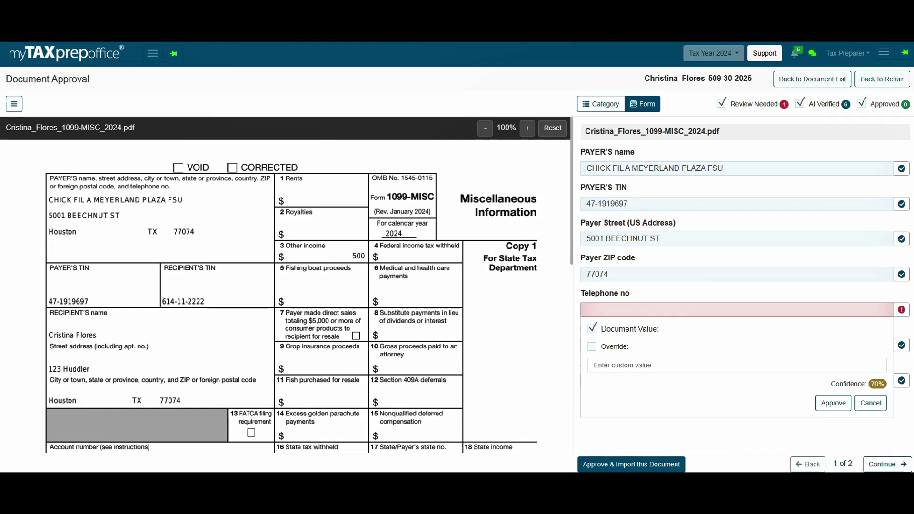
pyautogui.click(592, 348)
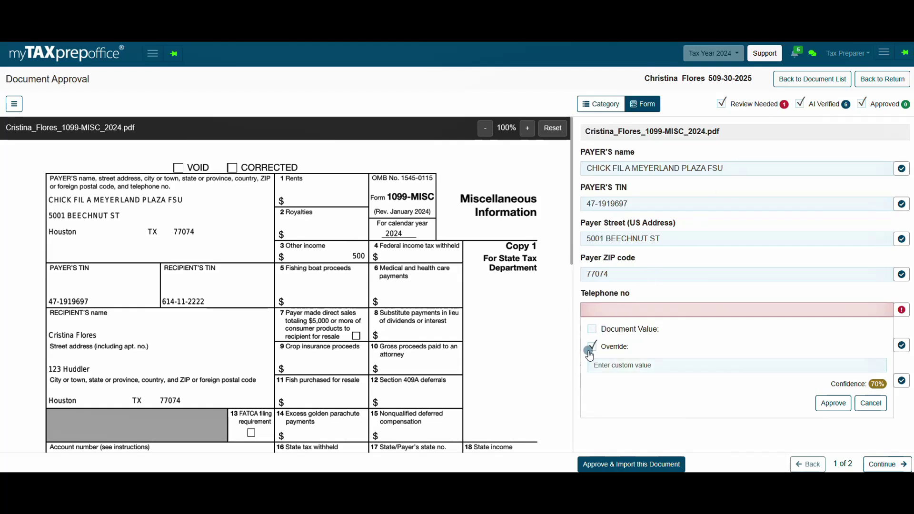
pyautogui.click(594, 367)
pyautogui.click(593, 328)
pyautogui.click(834, 403)
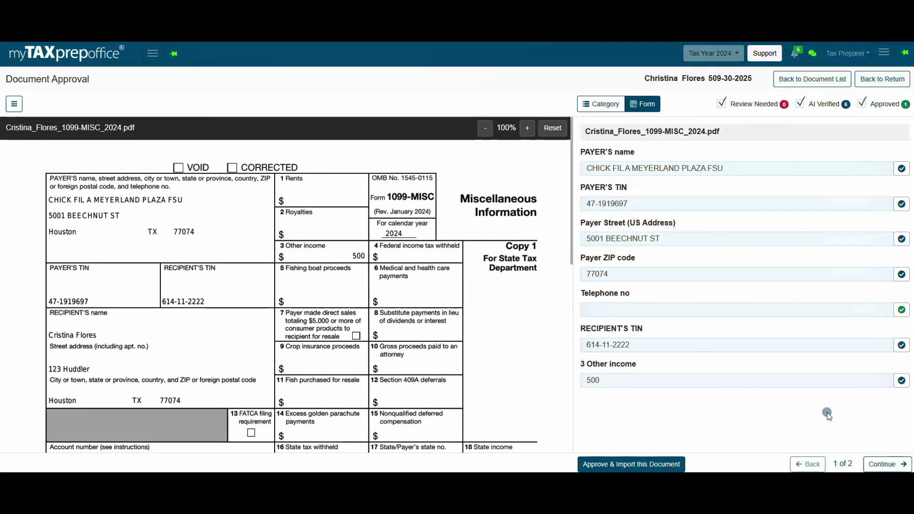
# On the W-2, check the EIN against the enlarged document image and approve it.
pyautogui.click(888, 465)
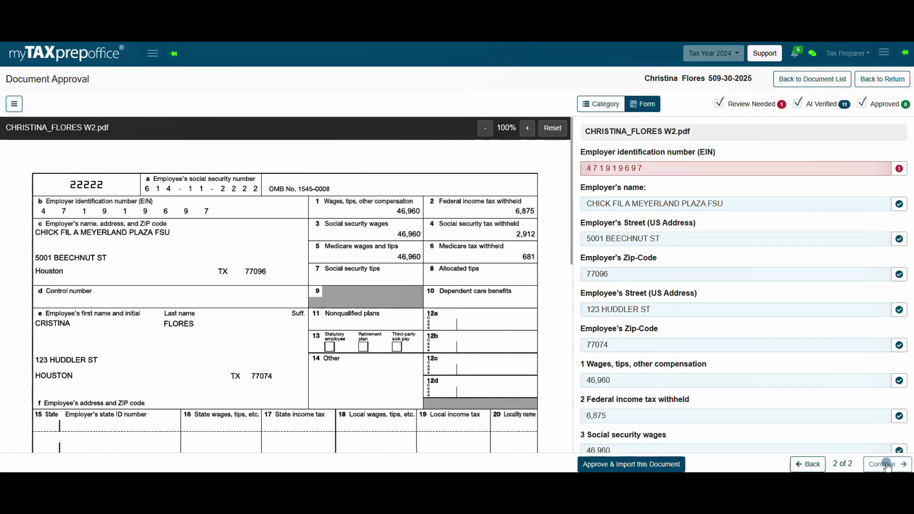
pyautogui.click(900, 169)
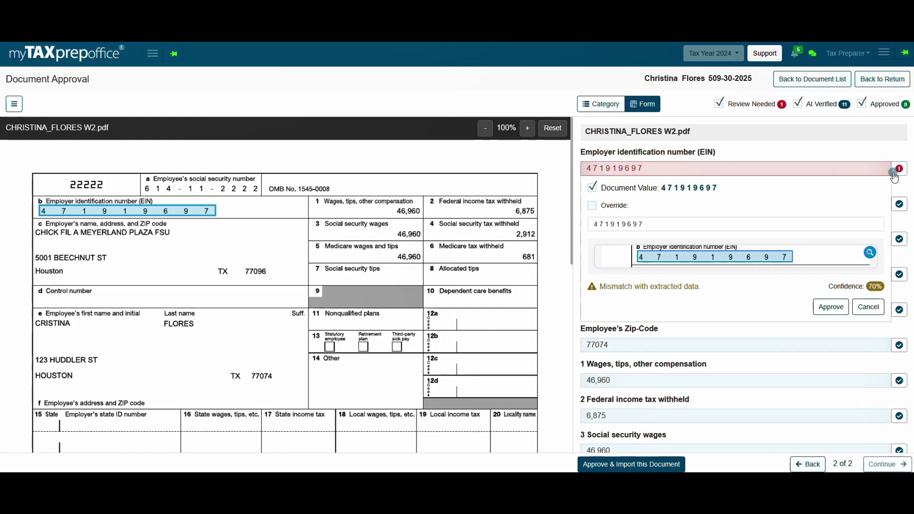
pyautogui.click(870, 254)
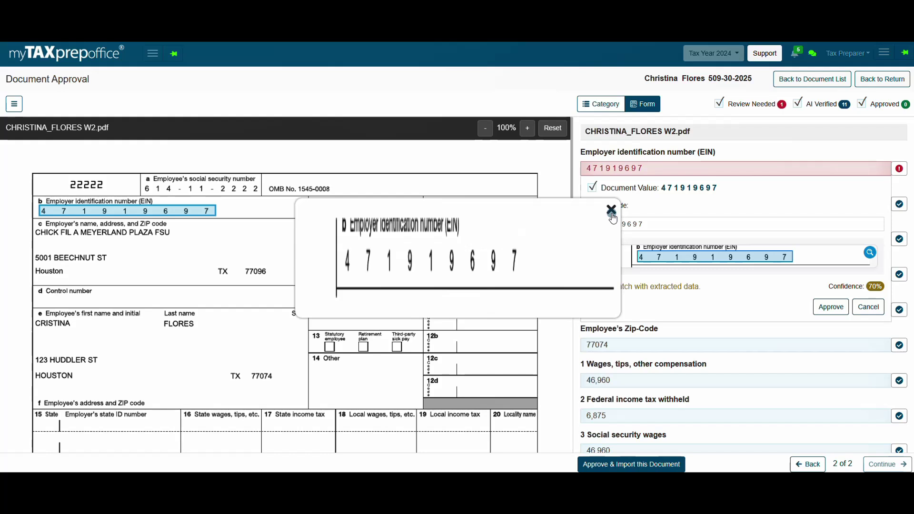
pyautogui.click(612, 210)
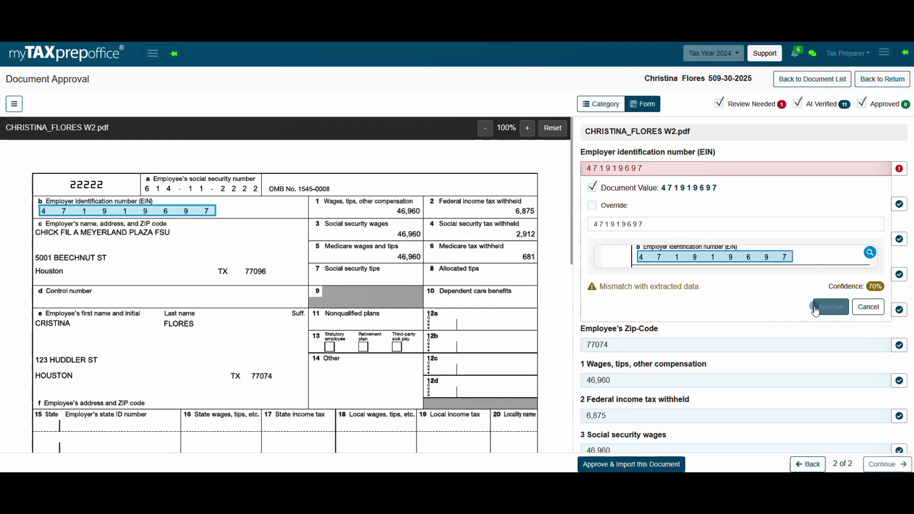
pyautogui.click(830, 307)
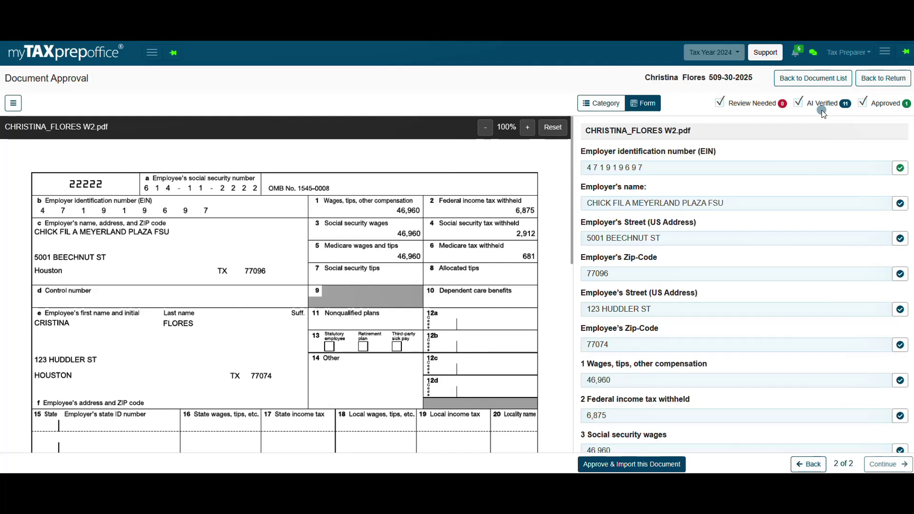
# Review the W-2 employer's name field details, bringing the Approved count to 3.
pyautogui.click(898, 205)
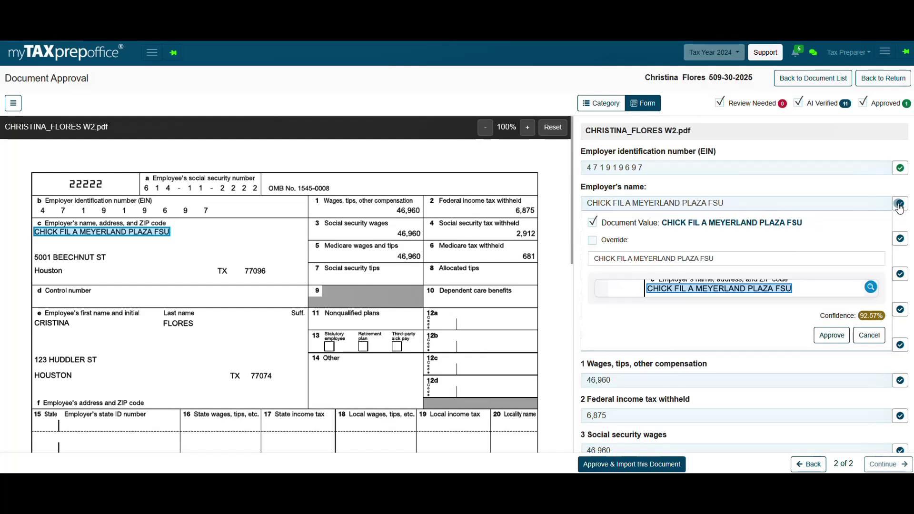
pyautogui.click(900, 204)
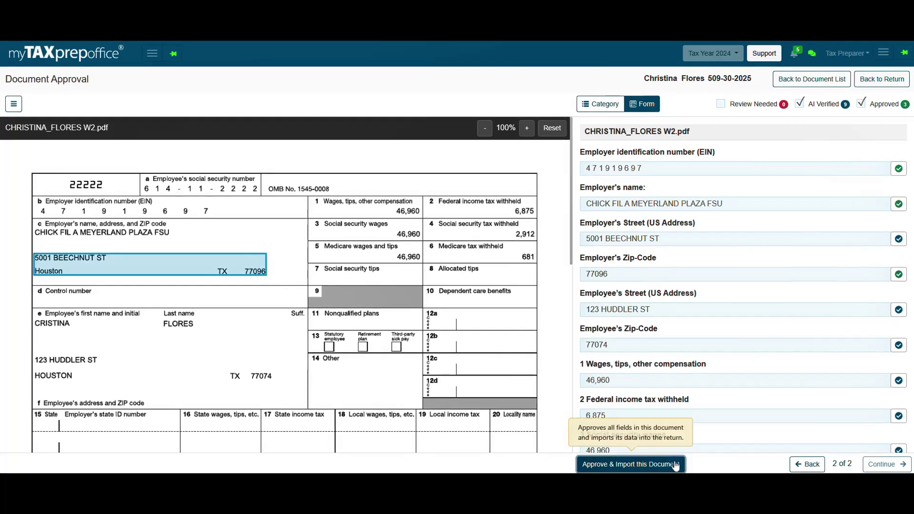
# Approve and import all remaining W-2 fields, then return to the Document List.
pyautogui.click(654, 466)
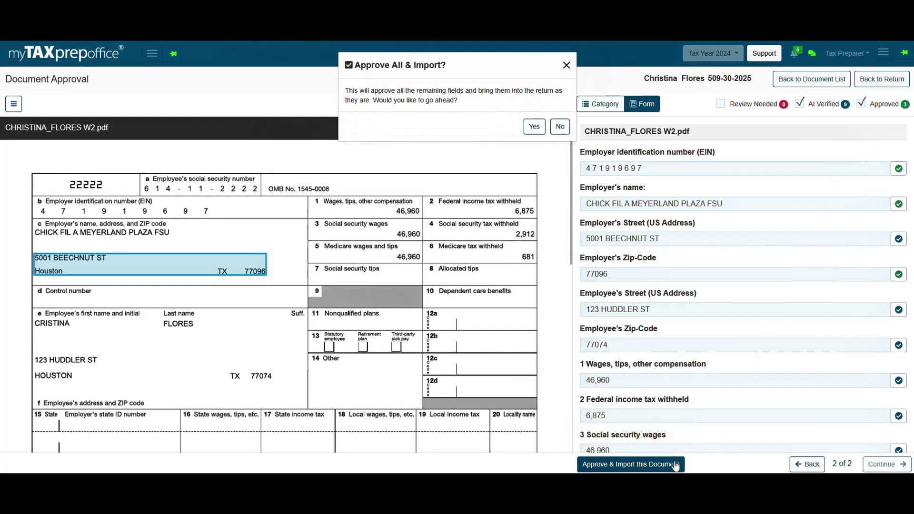
pyautogui.click(535, 128)
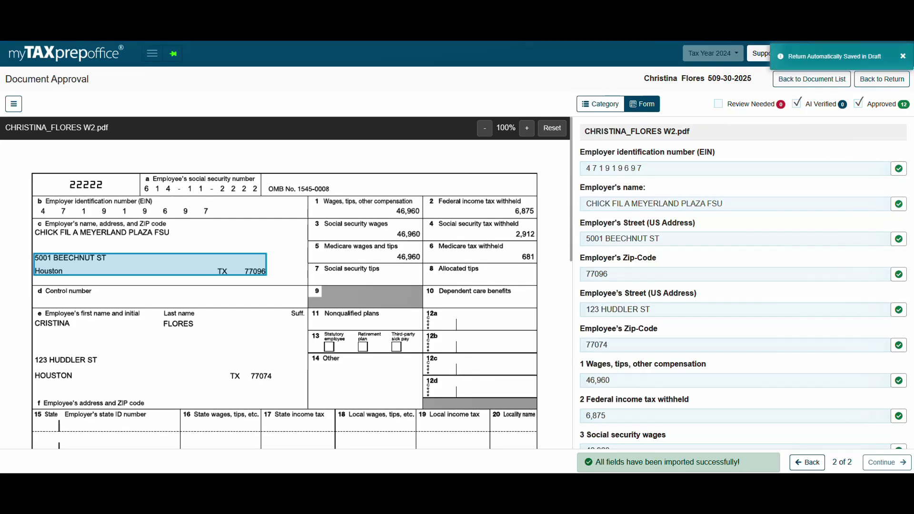
pyautogui.click(786, 82)
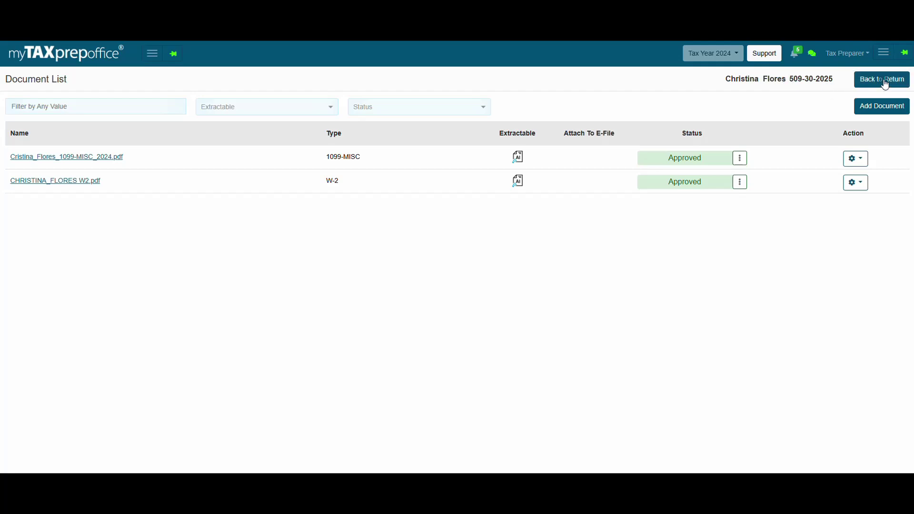
# Go back to the return's W-2 form showing wages 46,960 and 6,875 federal withholding.
pyautogui.click(885, 81)
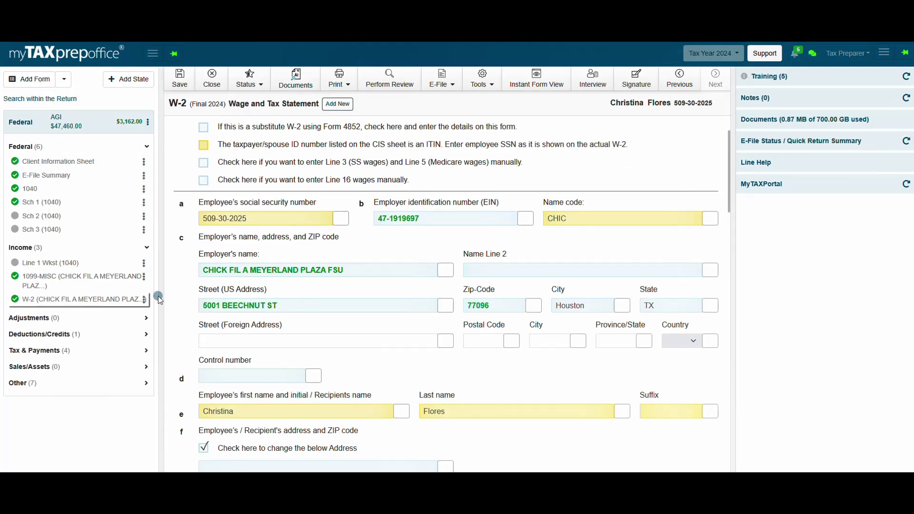
pyautogui.scroll(-2, 183, 298)
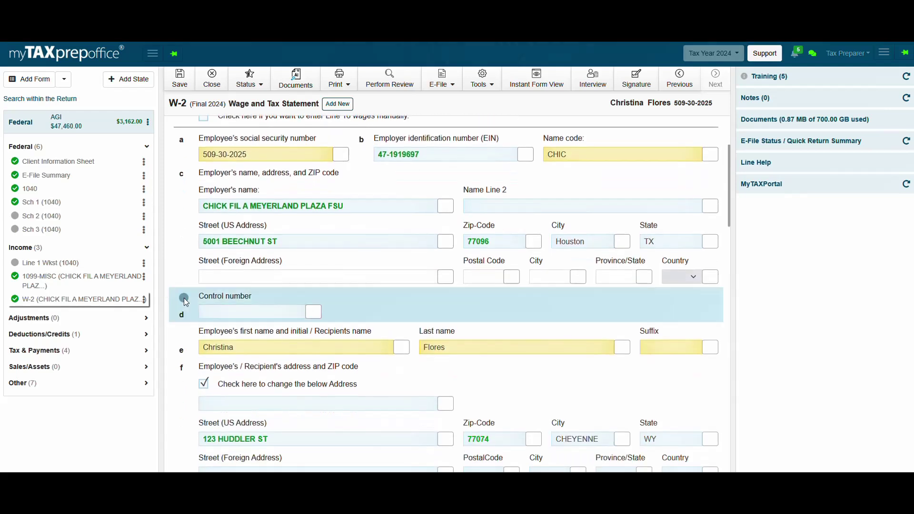
pyautogui.scroll(-2, 184, 298)
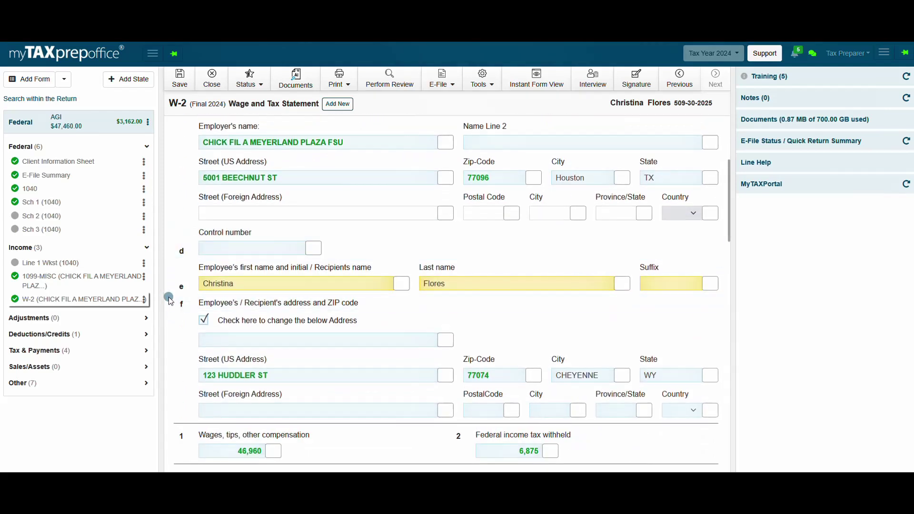
pyautogui.scroll(-4, 169, 301)
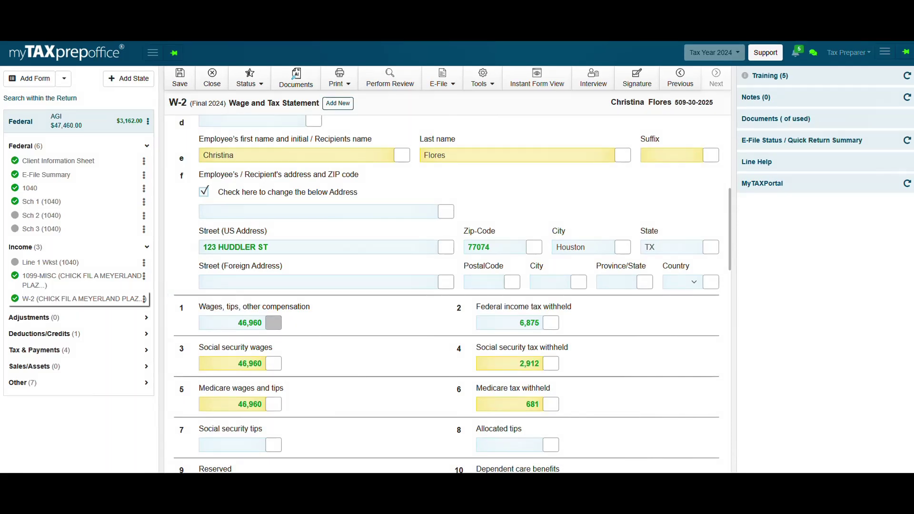
pyautogui.click(273, 325)
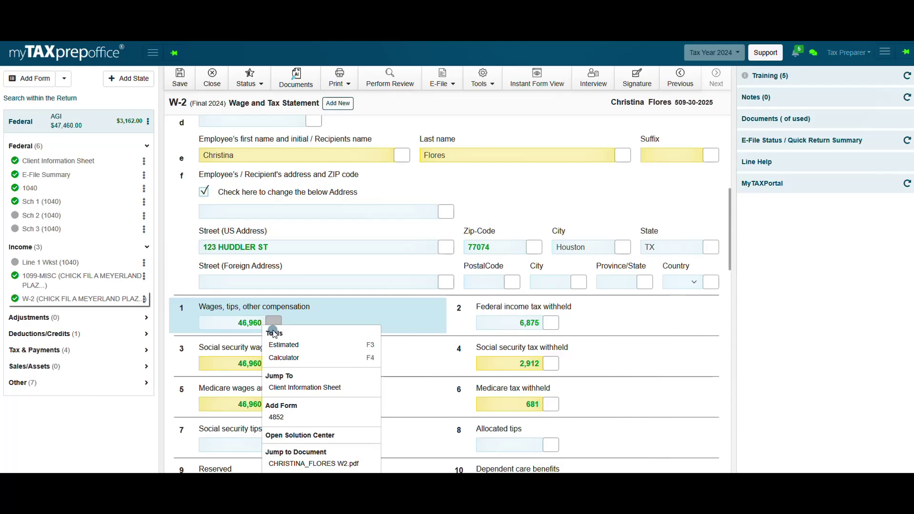
pyautogui.click(287, 464)
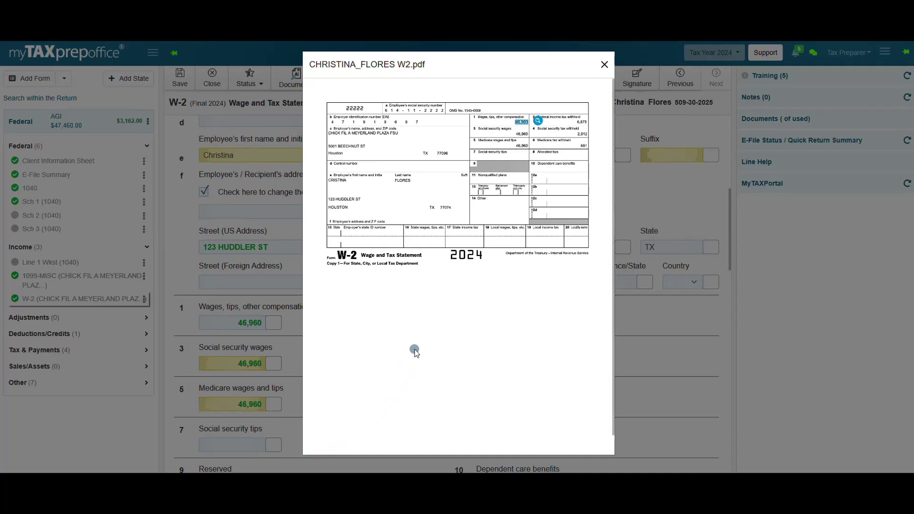
pyautogui.click(537, 120)
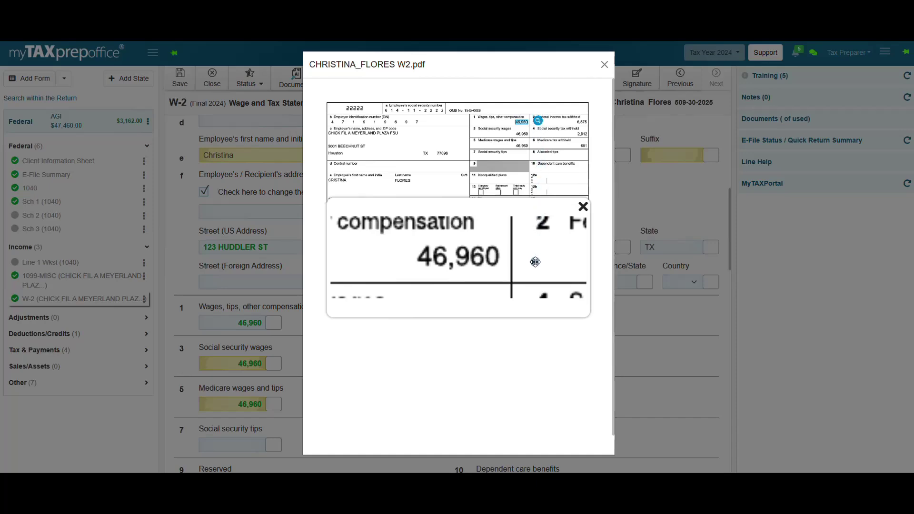
pyautogui.click(583, 207)
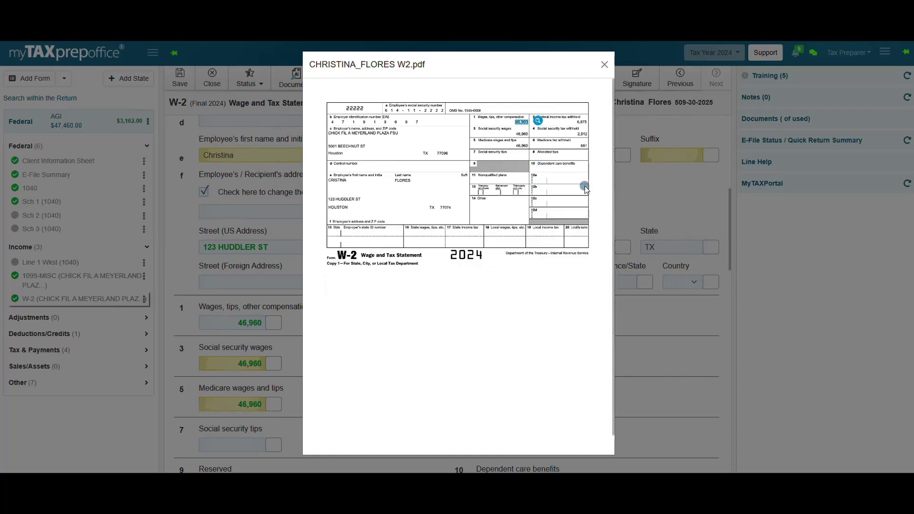
pyautogui.click(605, 65)
pyautogui.click(213, 80)
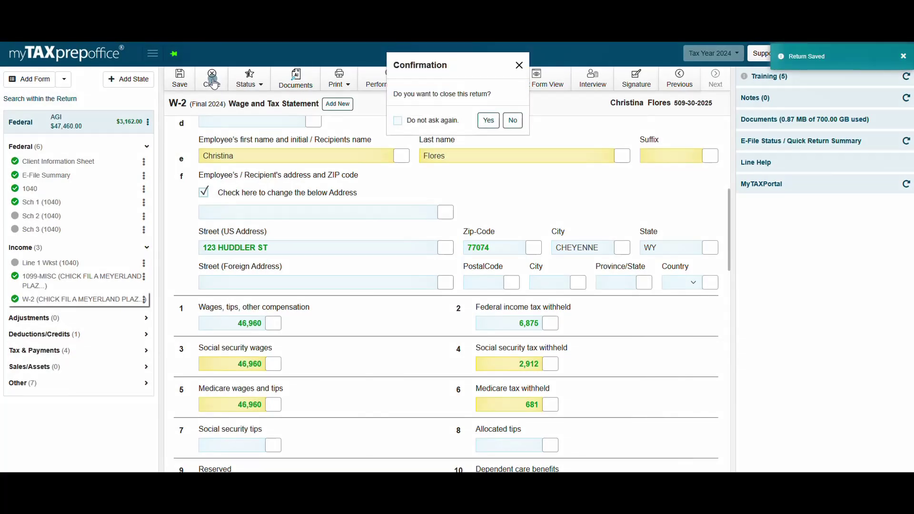
# Confirm closing the return to reach the Dashboard.
pyautogui.click(490, 120)
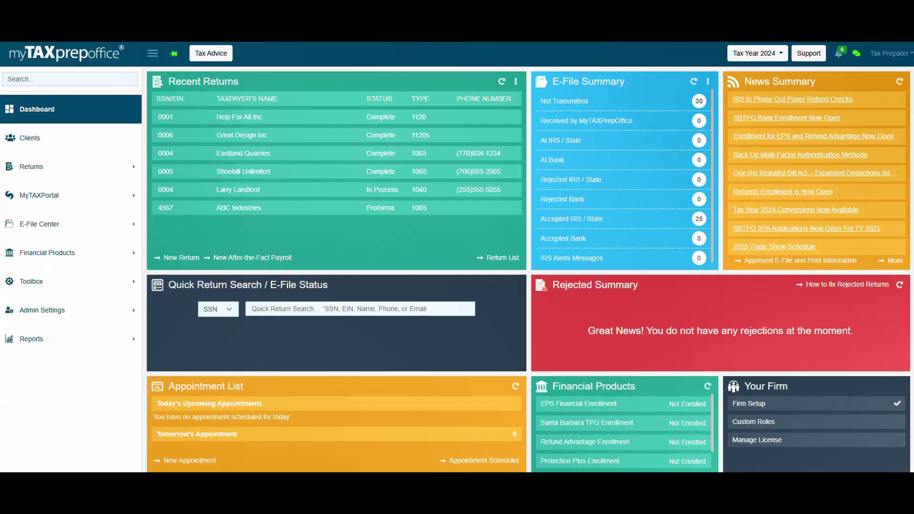